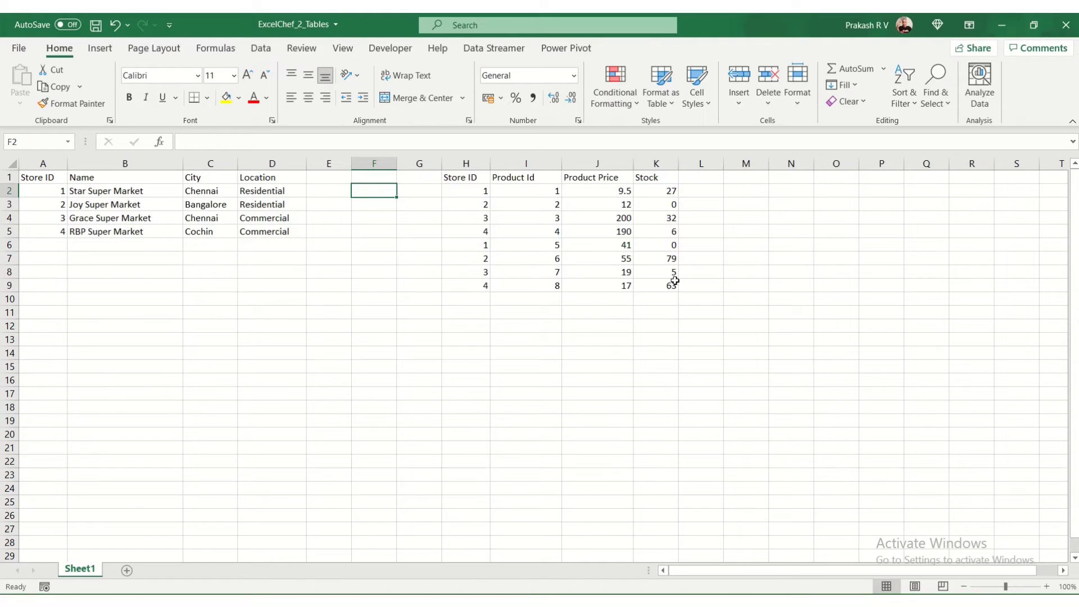
# Convert the product stock data in H1:K9 into a table with headers
pyautogui.moveTo(676, 284); pyautogui.dragTo(460, 178)
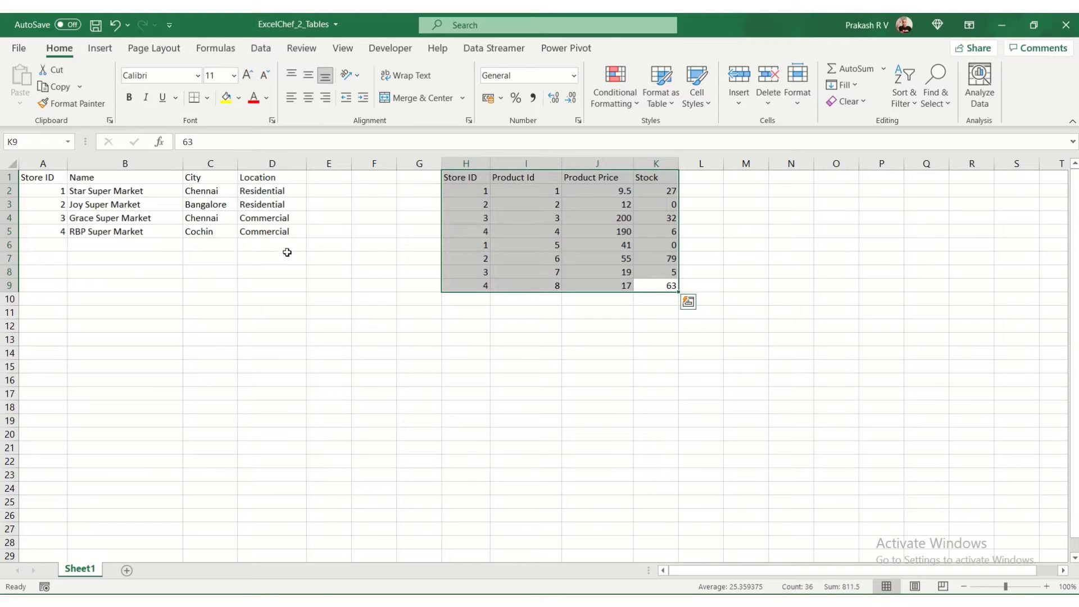
pyautogui.moveTo(288, 250); pyautogui.dragTo(29, 176)
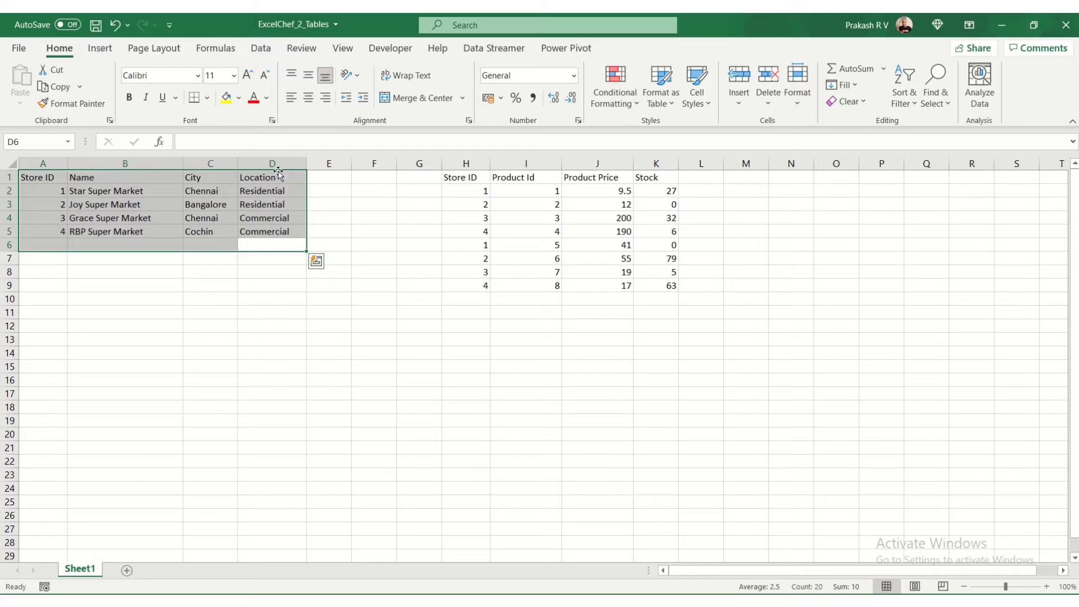
pyautogui.moveTo(479, 177); pyautogui.dragTo(671, 285)
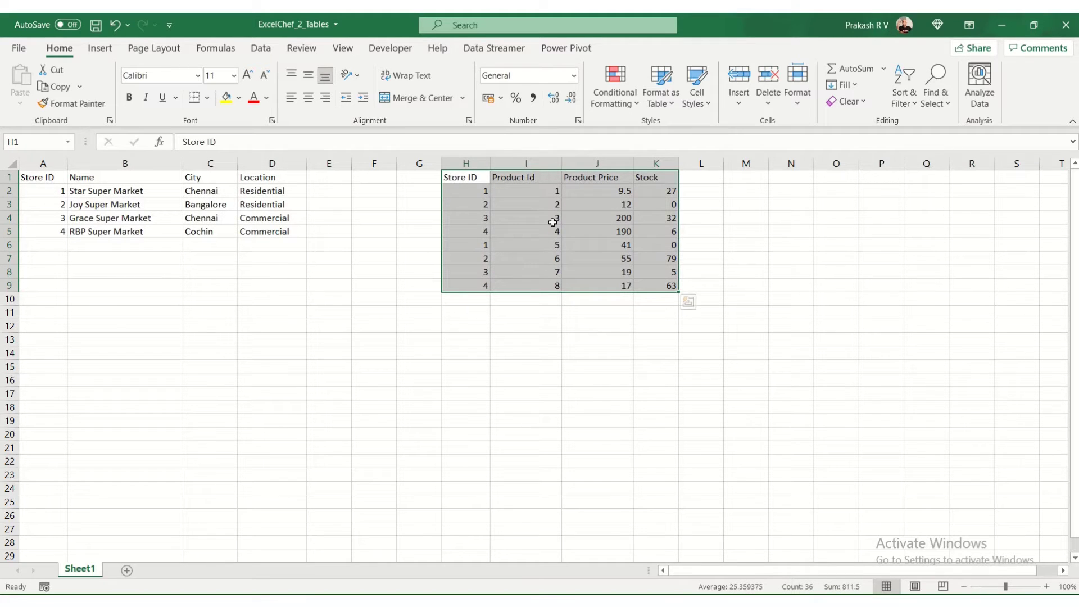
pyautogui.click(473, 338)
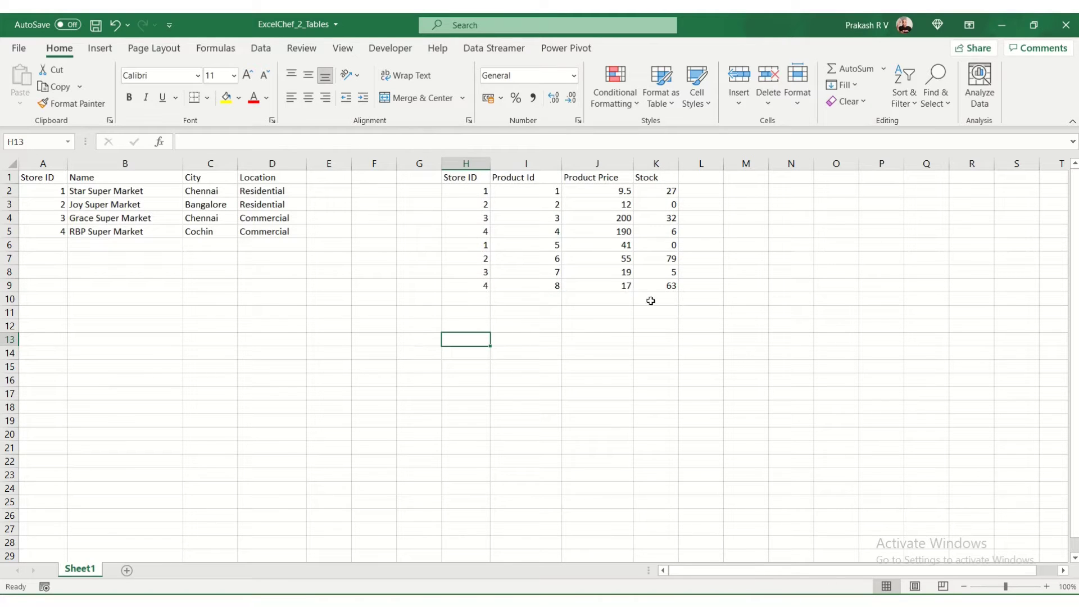
pyautogui.moveTo(672, 285); pyautogui.dragTo(466, 179)
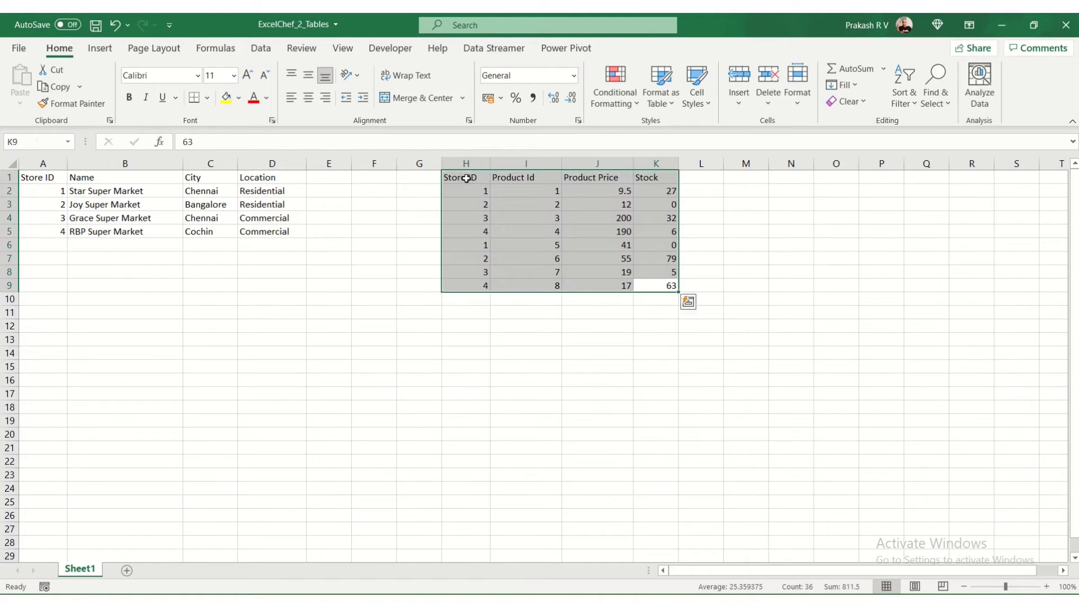
pyautogui.hotkey('ctrl', 't')
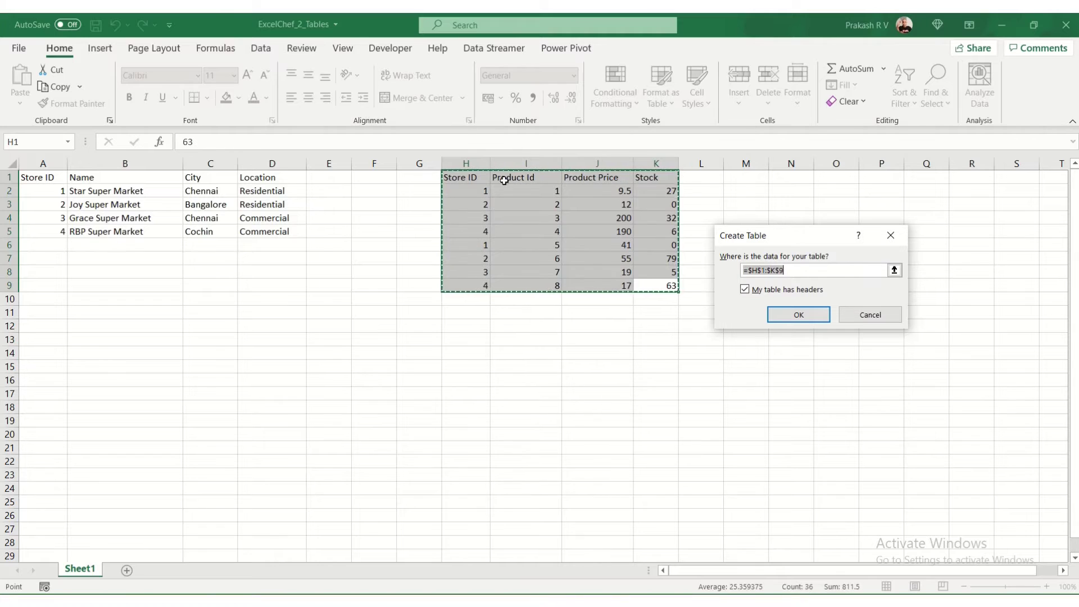
pyautogui.click(811, 318)
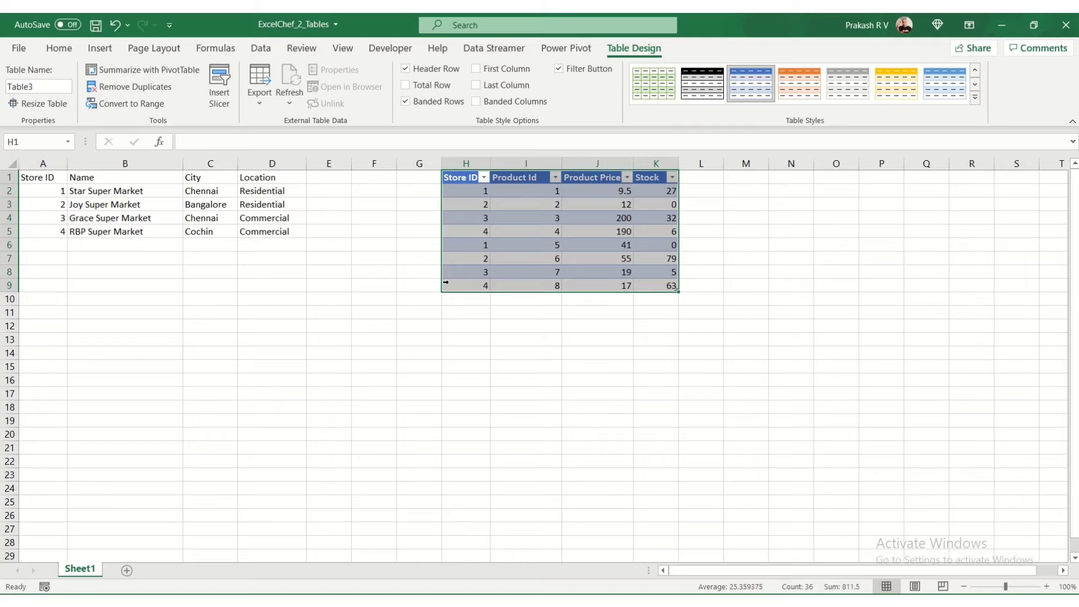
# Convert the store list in A1:D5 into a table with headers
pyautogui.moveTo(292, 231); pyautogui.dragTo(21, 164)
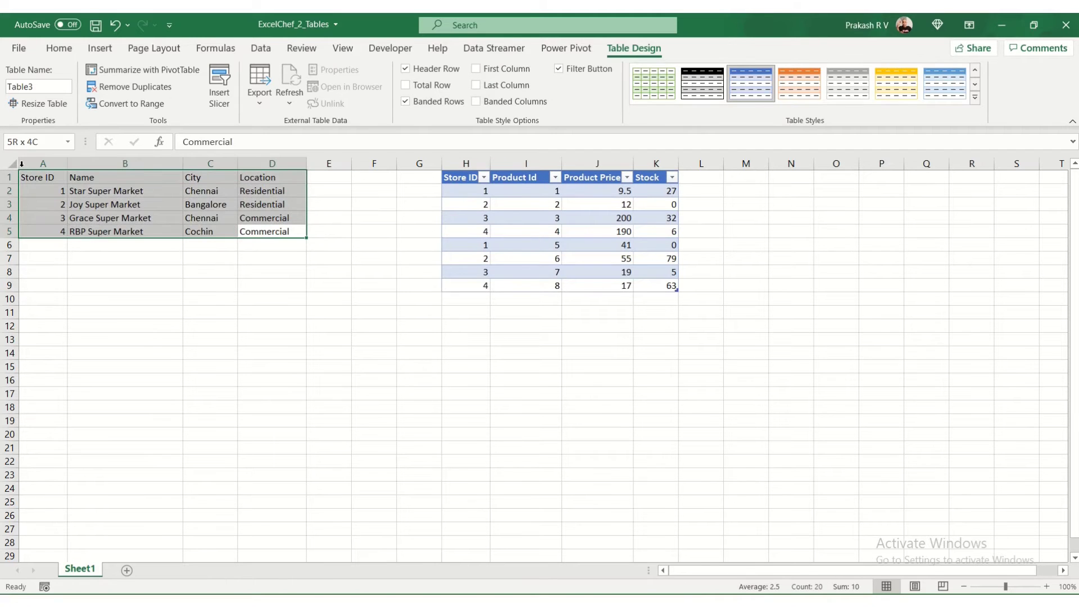
pyautogui.hotkey('ctrl', 't')
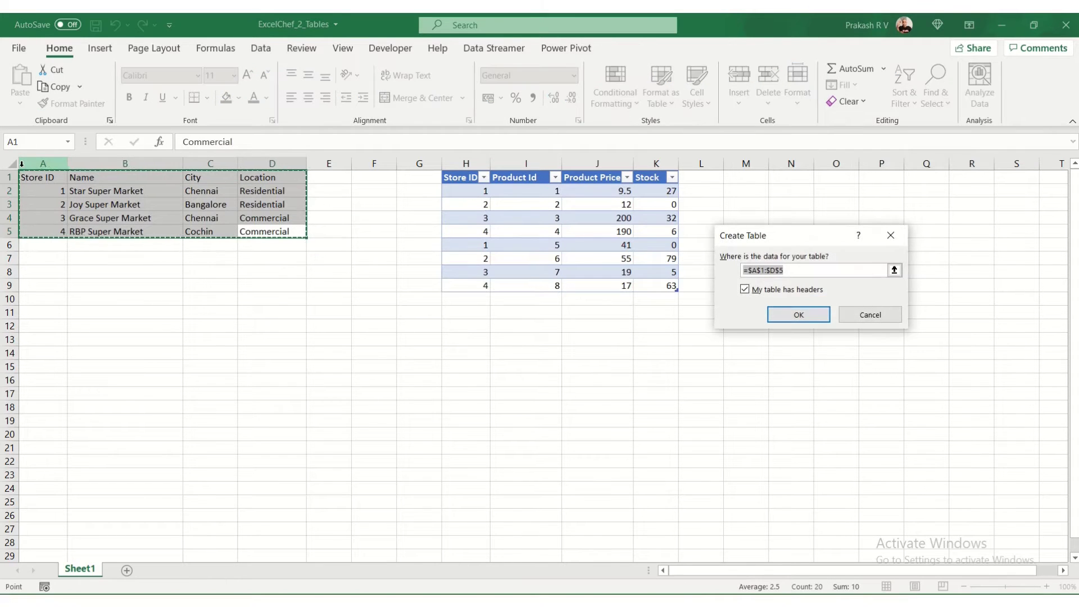
pyautogui.click(802, 318)
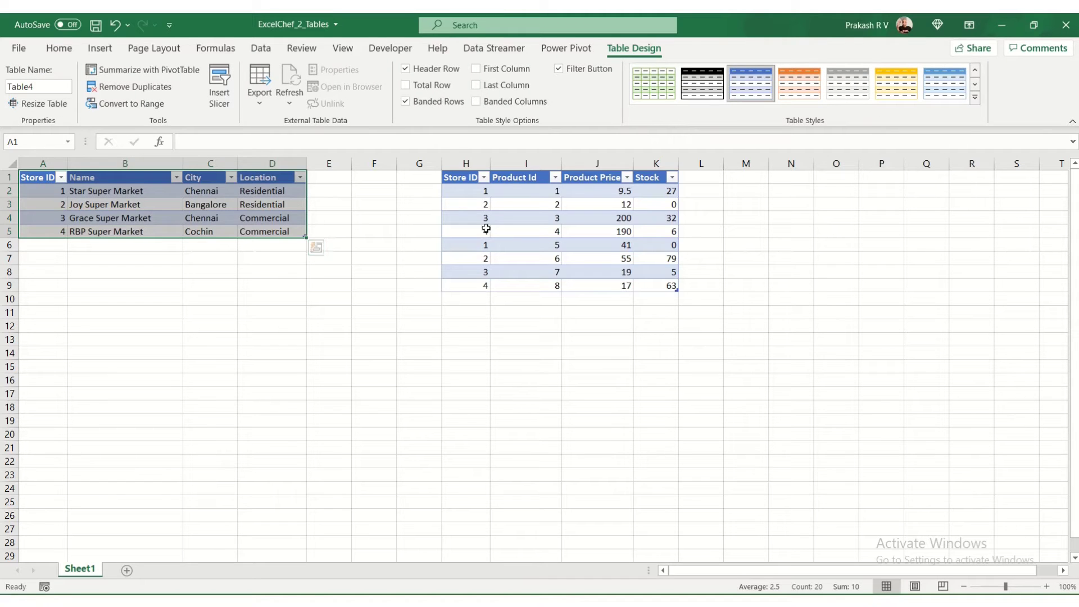
pyautogui.click(469, 180)
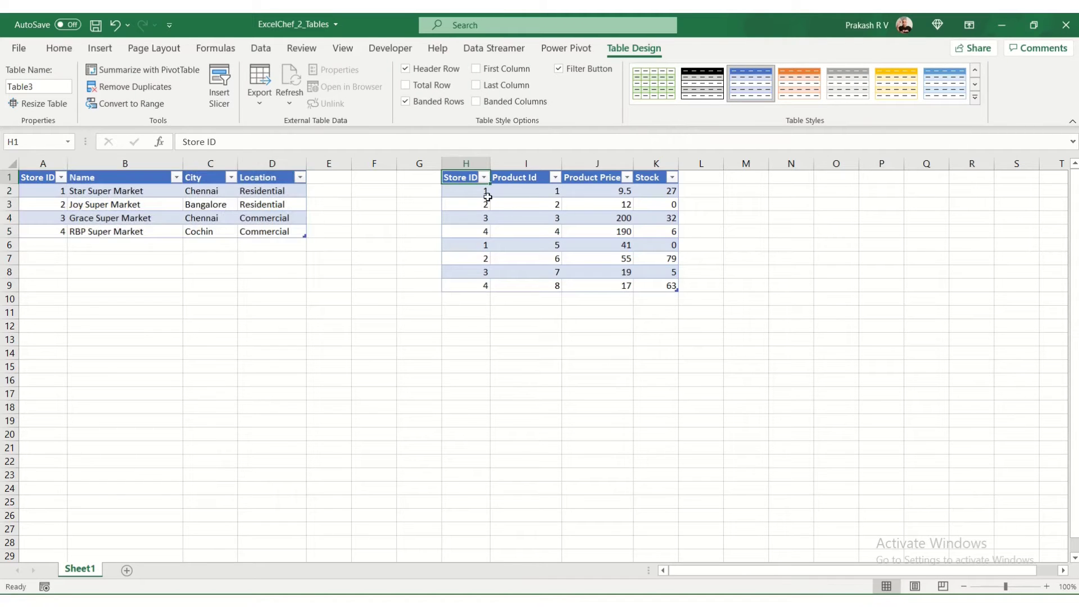
# Rename the product stock table to Inventory
pyautogui.click(52, 88)
pyautogui.write('Inv')
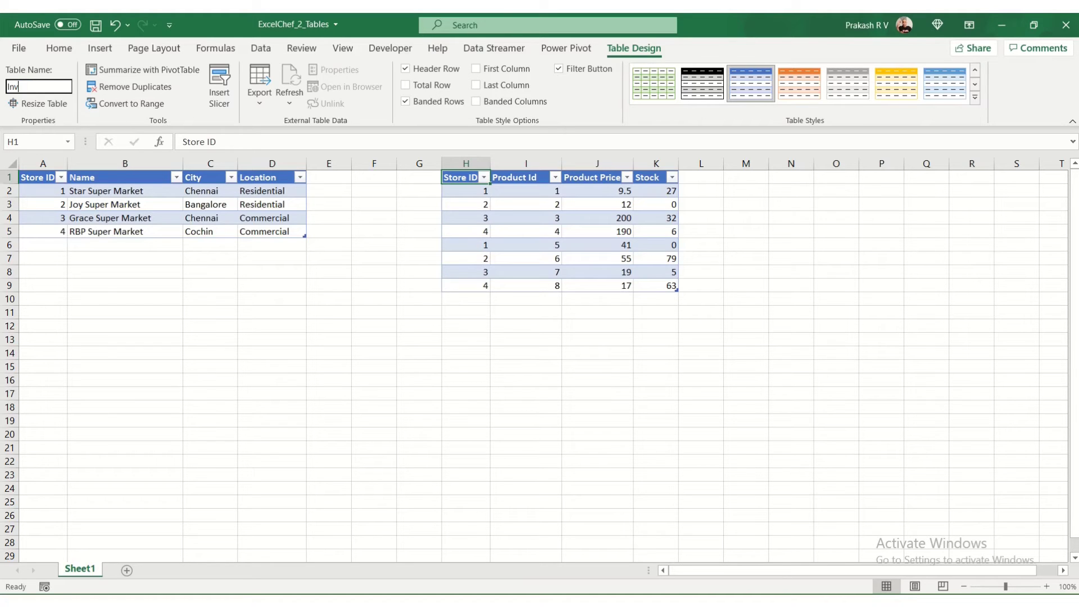
pyautogui.write('entory')
pyautogui.press('Return')
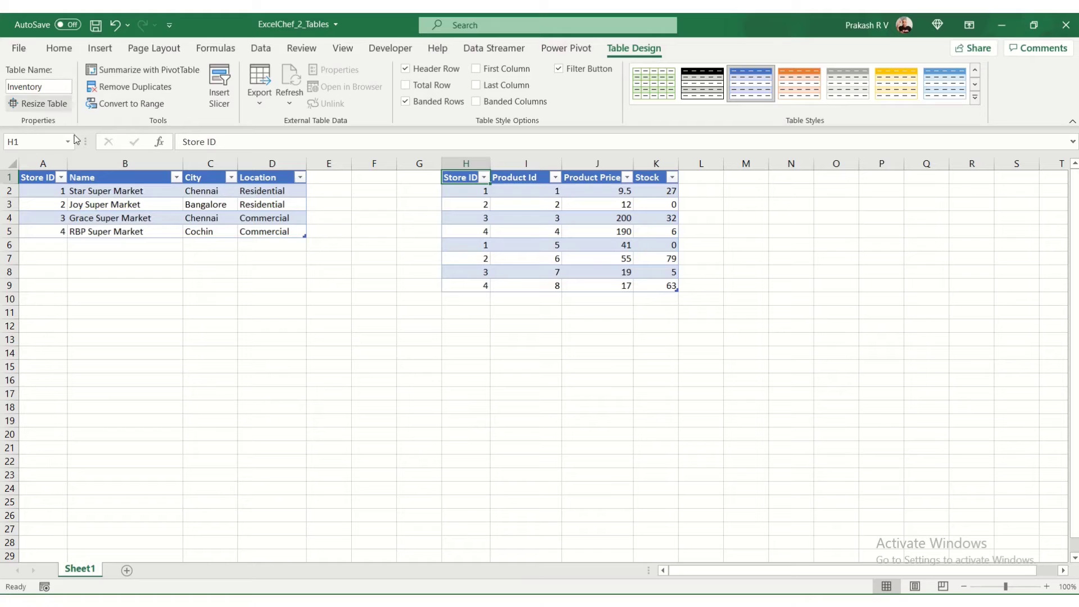
pyautogui.press('Down')
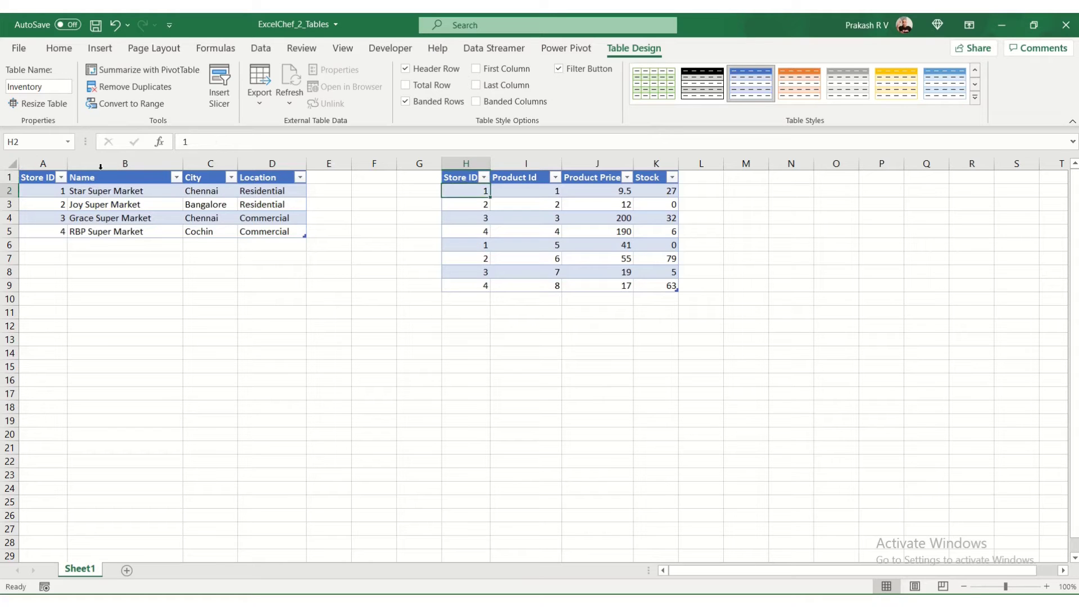
# Rename the store list table to Stores
pyautogui.click(25, 180)
pyautogui.click(51, 83)
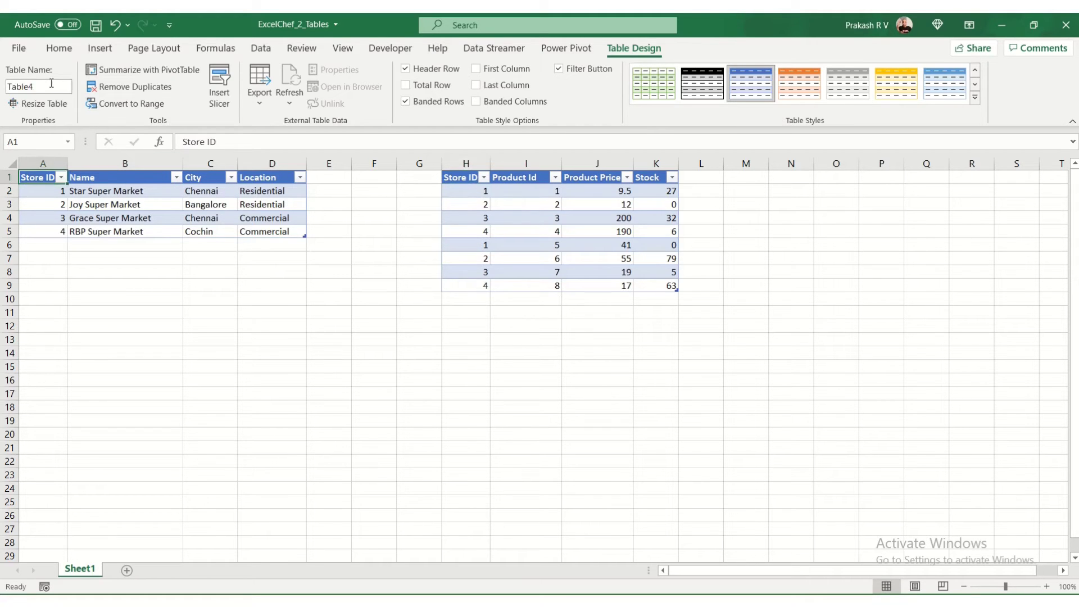
pyautogui.write('Stores')
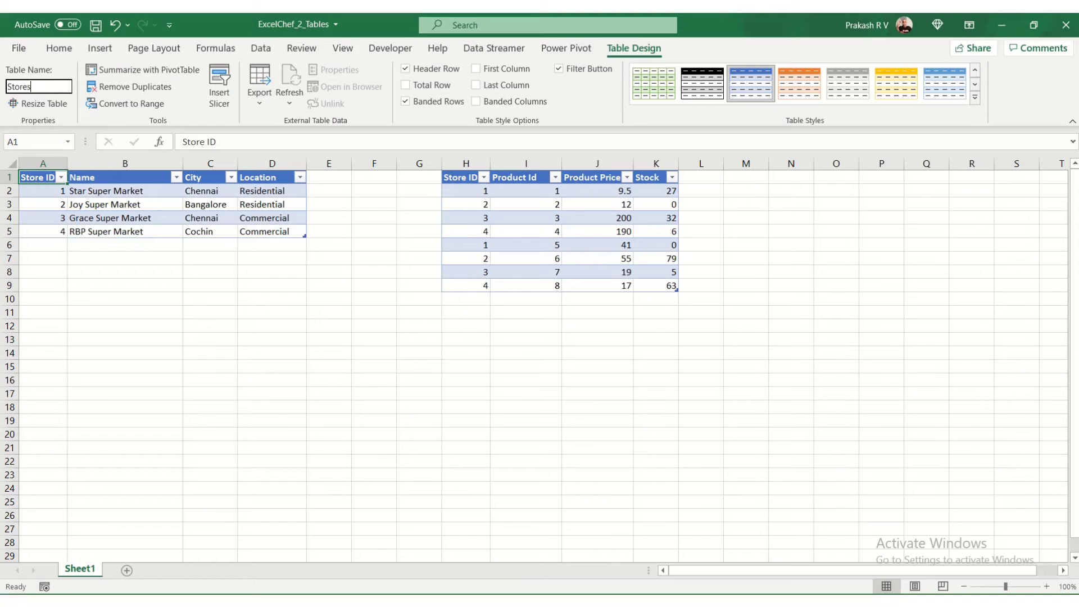
pyautogui.press('Return')
# Enter the header Value in L1 so the Inventory table expands to column L
pyautogui.click(597, 286)
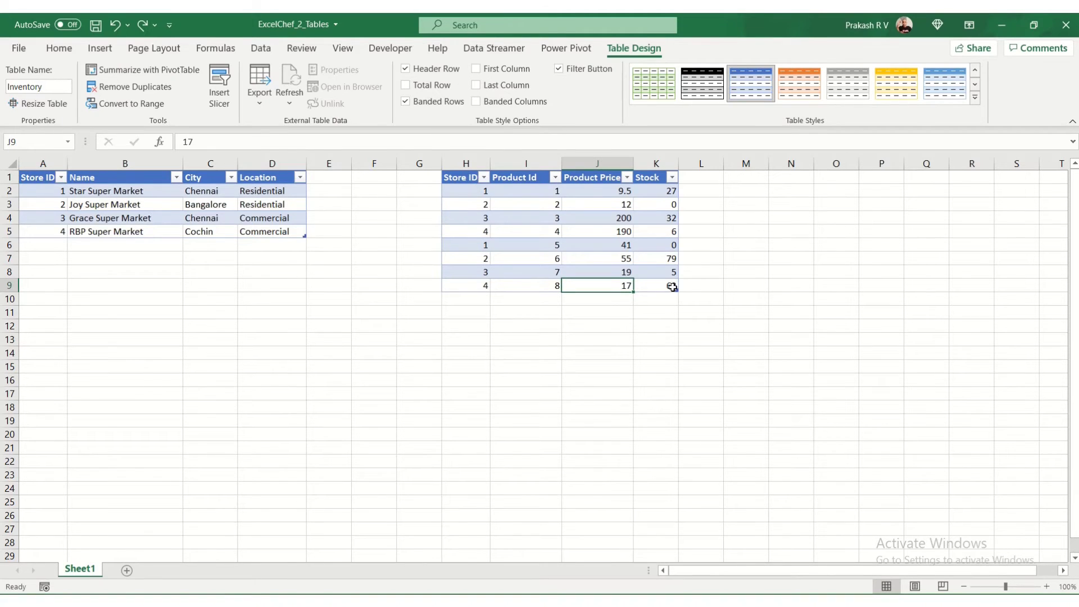
pyautogui.moveTo(706, 288); pyautogui.dragTo(713, 287)
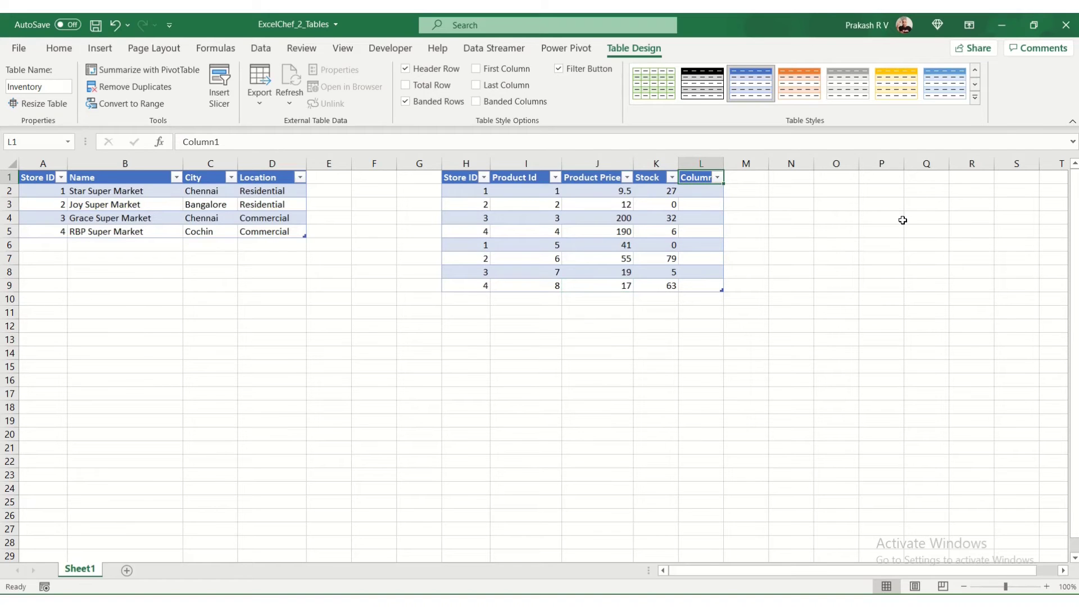
pyautogui.write('Value')
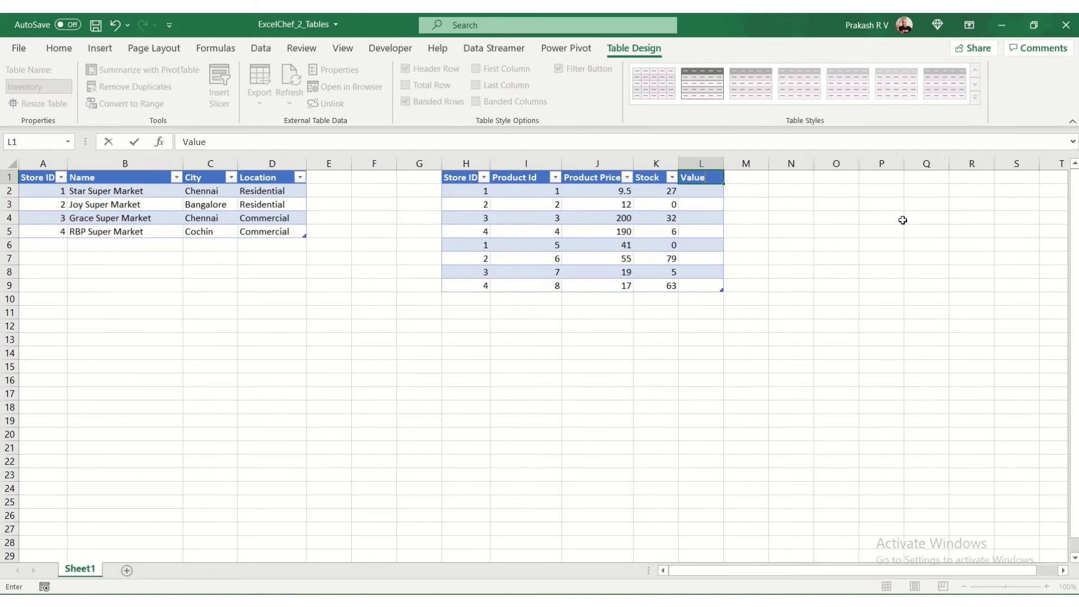
pyautogui.press('Return')
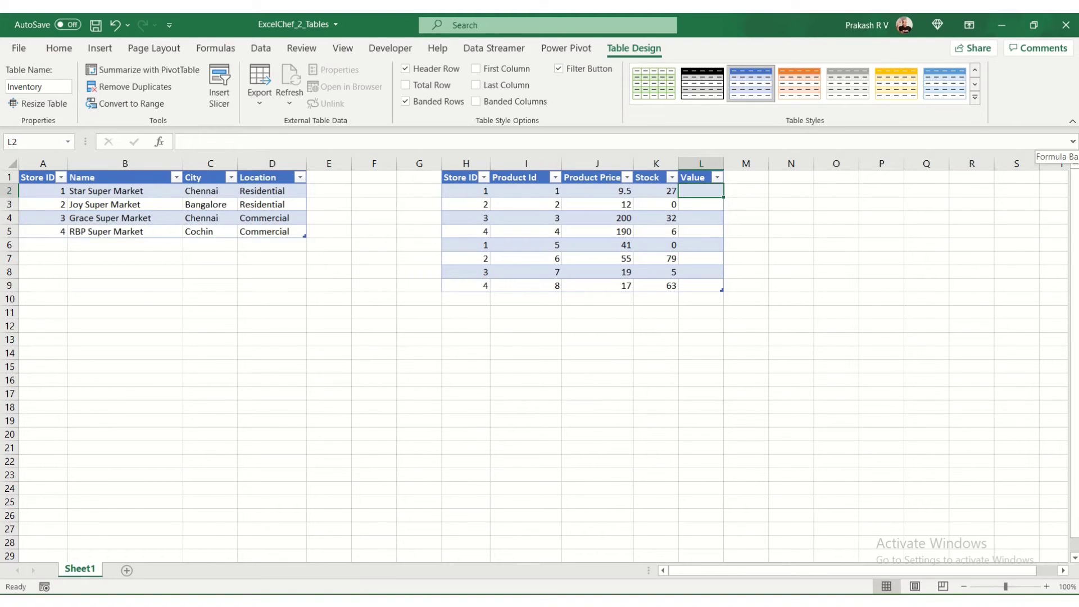
pyautogui.write('=')
pyautogui.click(656, 190)
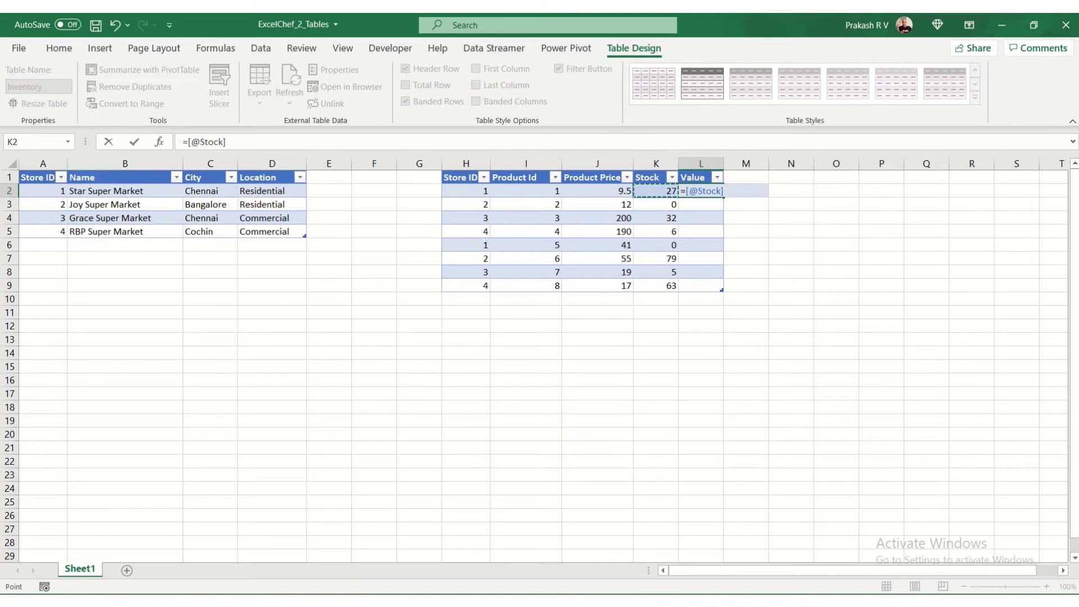
pyautogui.write('*')
pyautogui.press('Left')
pyautogui.press('Left')
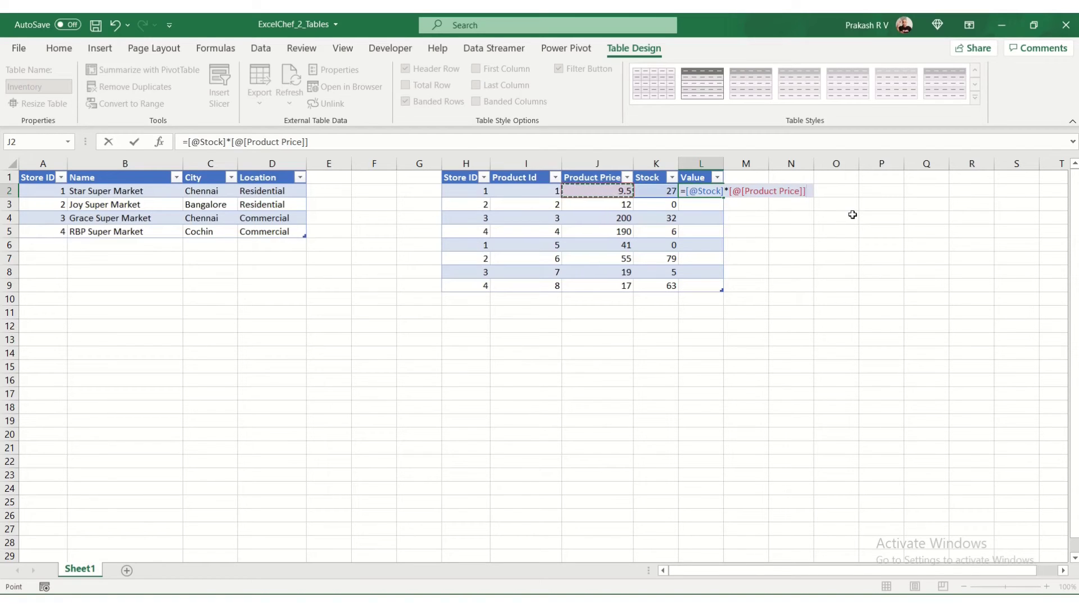
pyautogui.press('Return')
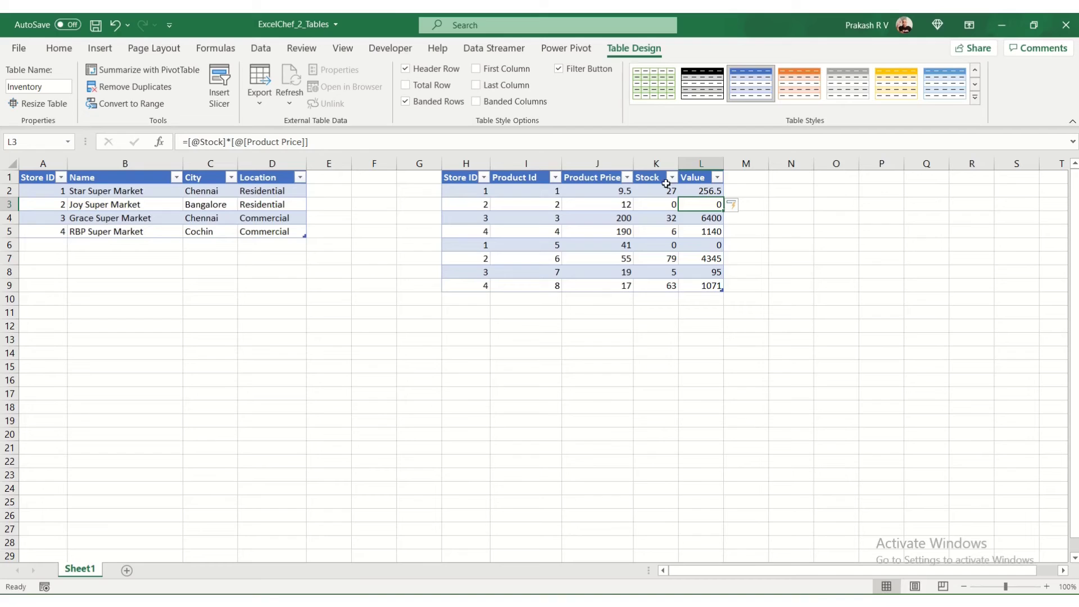
# Review the Value formula in L2, leaving it unchanged
pyautogui.click(697, 192)
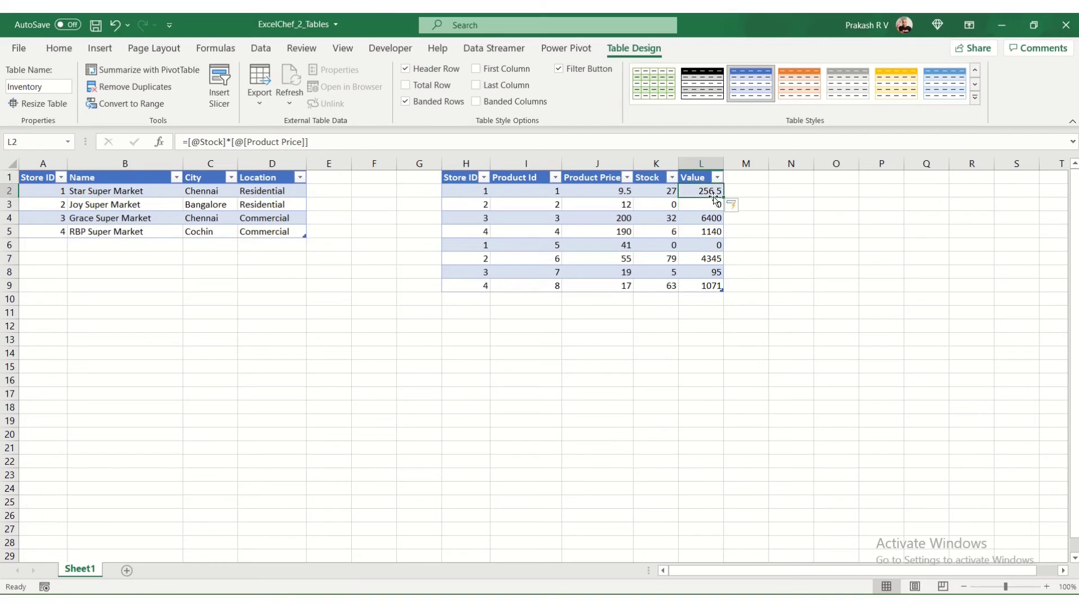
pyautogui.click(227, 144)
pyautogui.moveTo(226, 144); pyautogui.dragTo(190, 146)
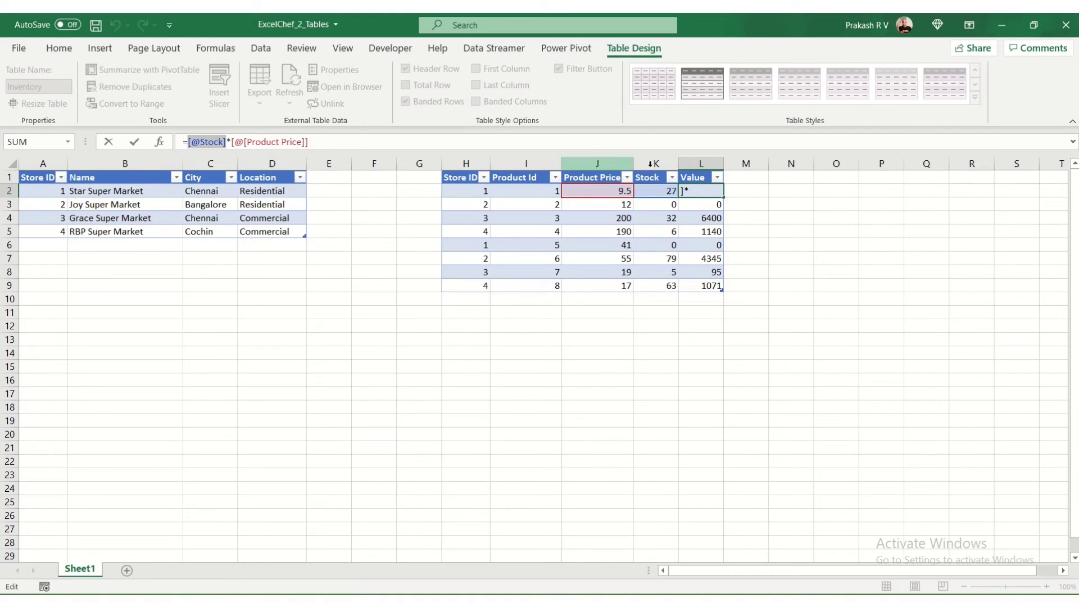
pyautogui.click(466, 231)
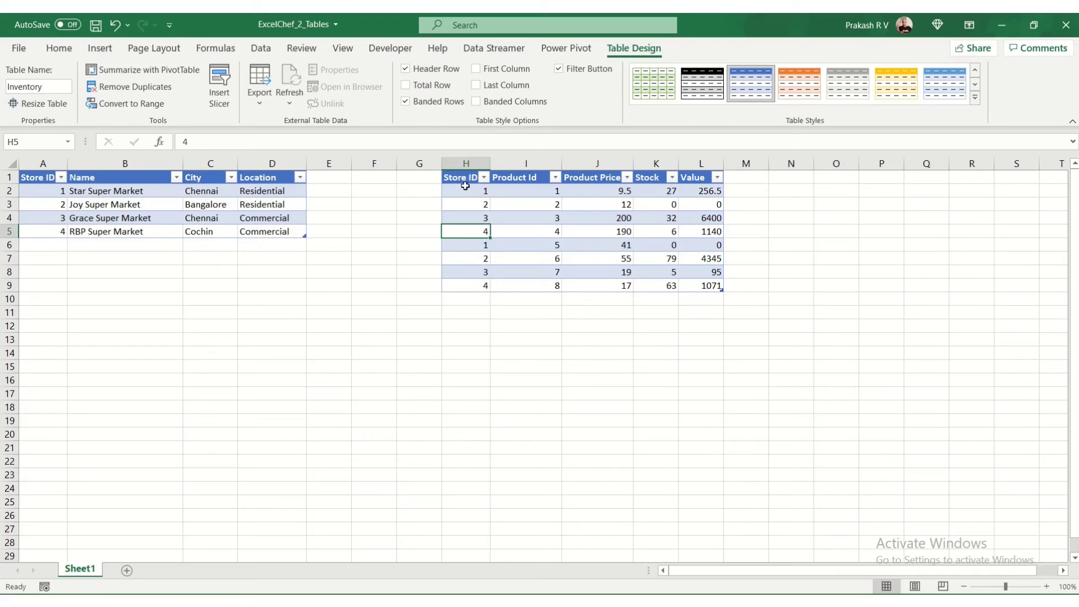
# Turn on the Inventory Total row and set the Value total in L10 to Average (1663.438)
pyautogui.moveTo(464, 179); pyautogui.dragTo(700, 288)
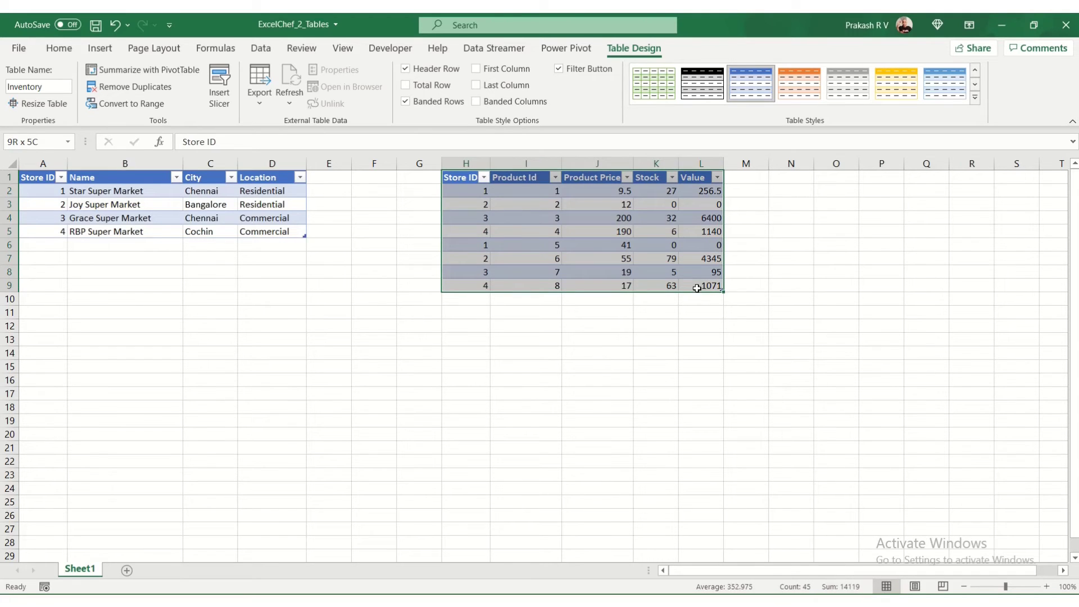
pyautogui.click(406, 86)
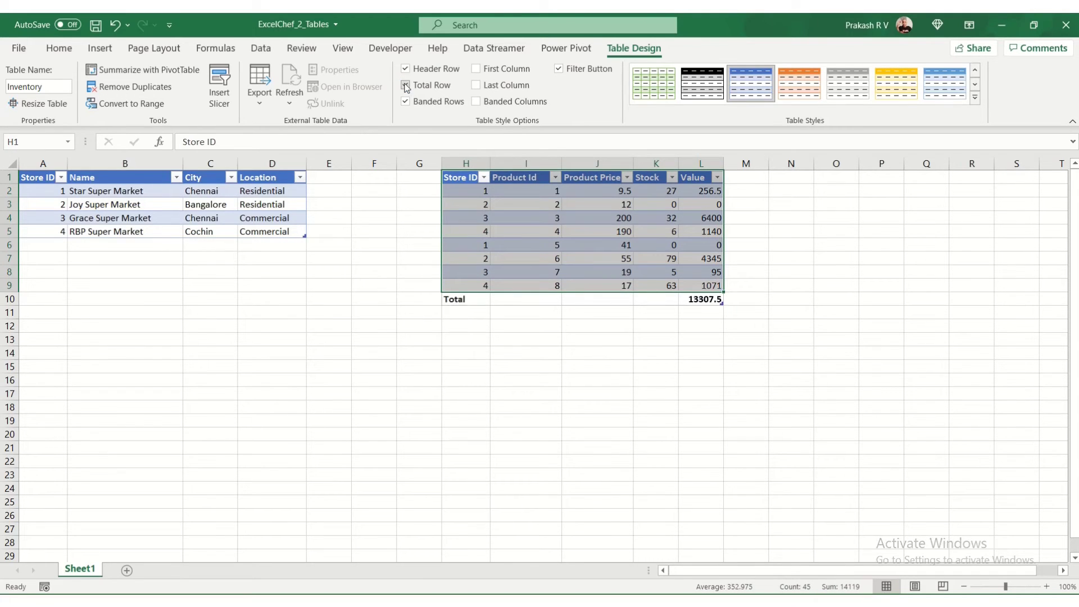
pyautogui.click(707, 299)
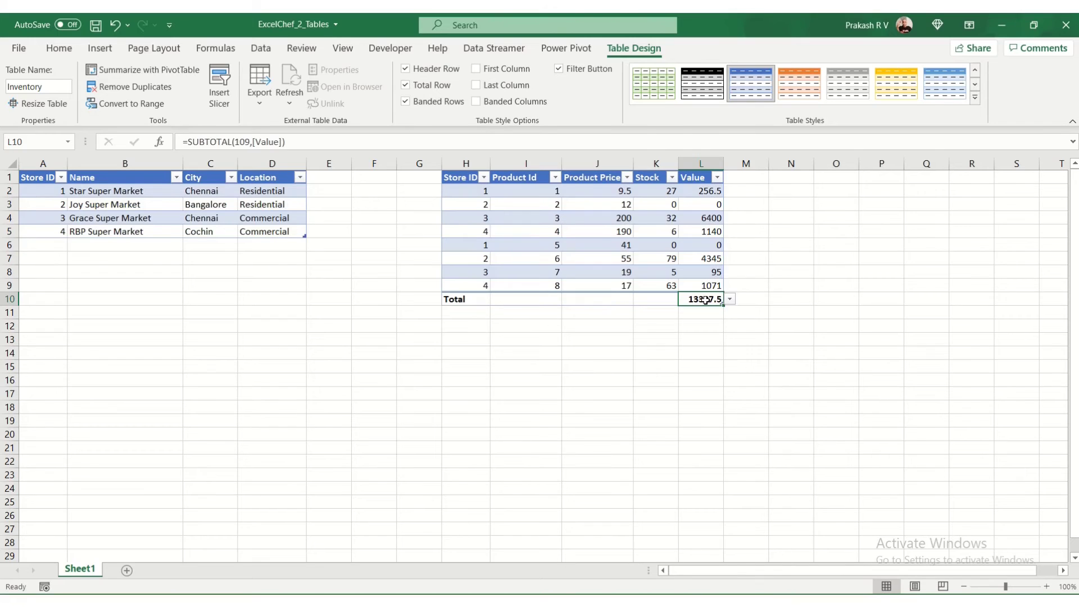
pyautogui.rightClick(705, 300)
pyautogui.press('Escape')
pyautogui.click(730, 299)
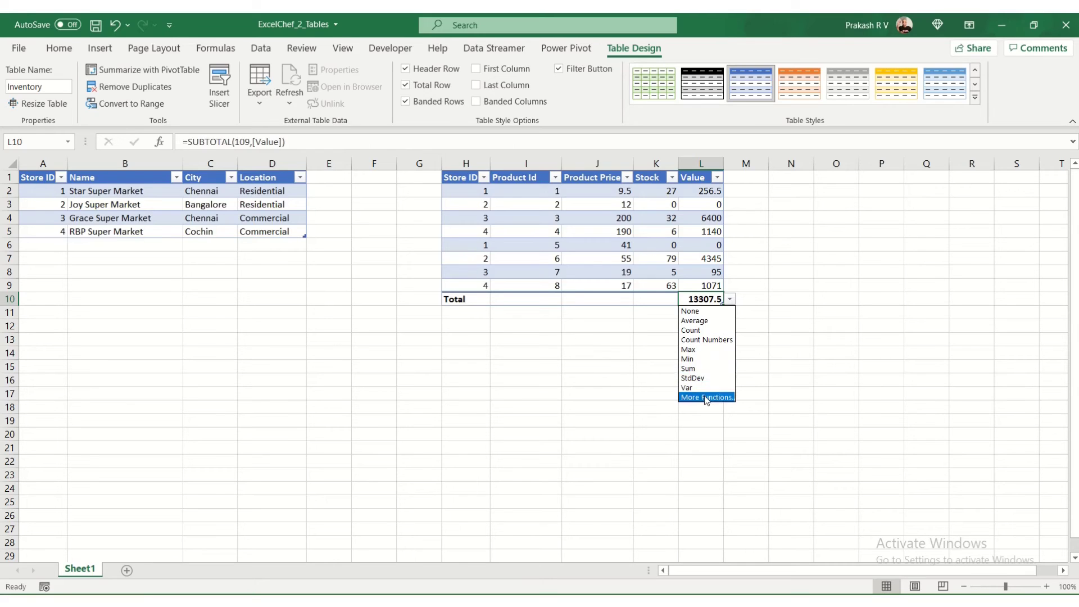
pyautogui.click(697, 321)
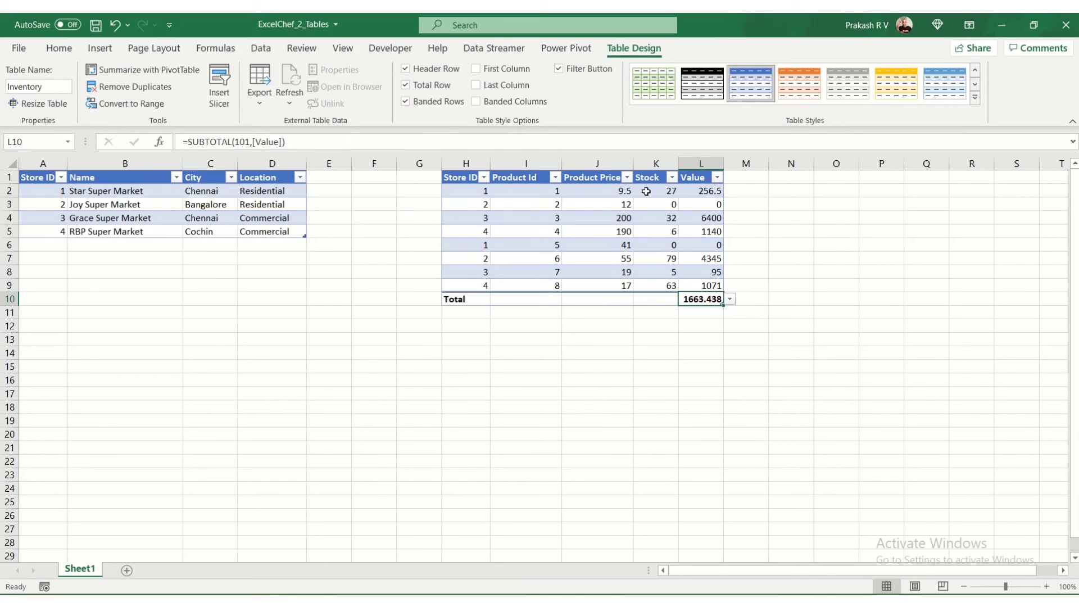
pyautogui.click(406, 102)
pyautogui.click(406, 70)
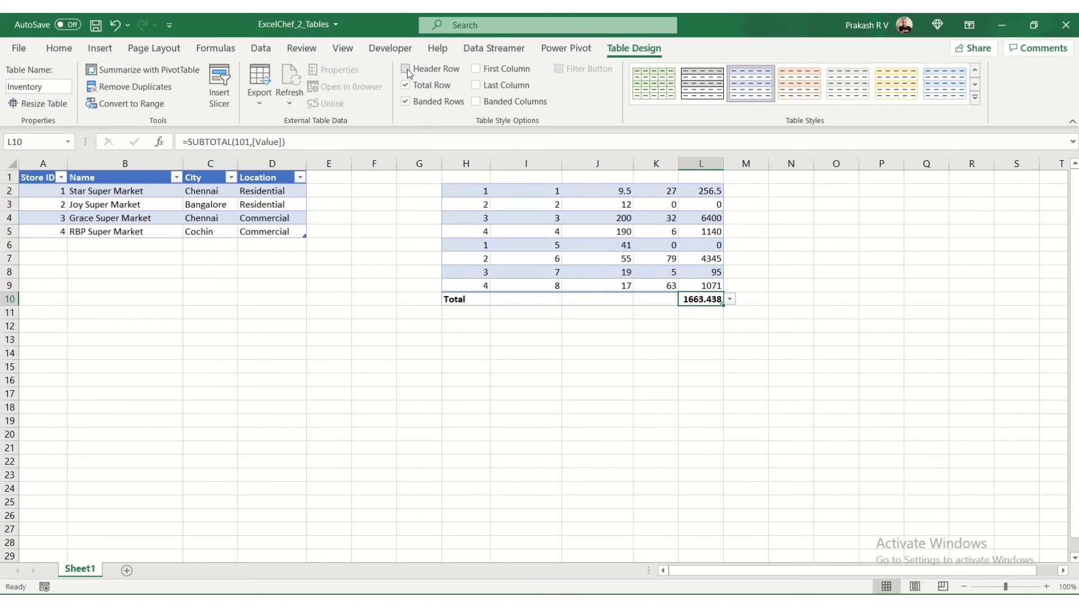
pyautogui.click(406, 70)
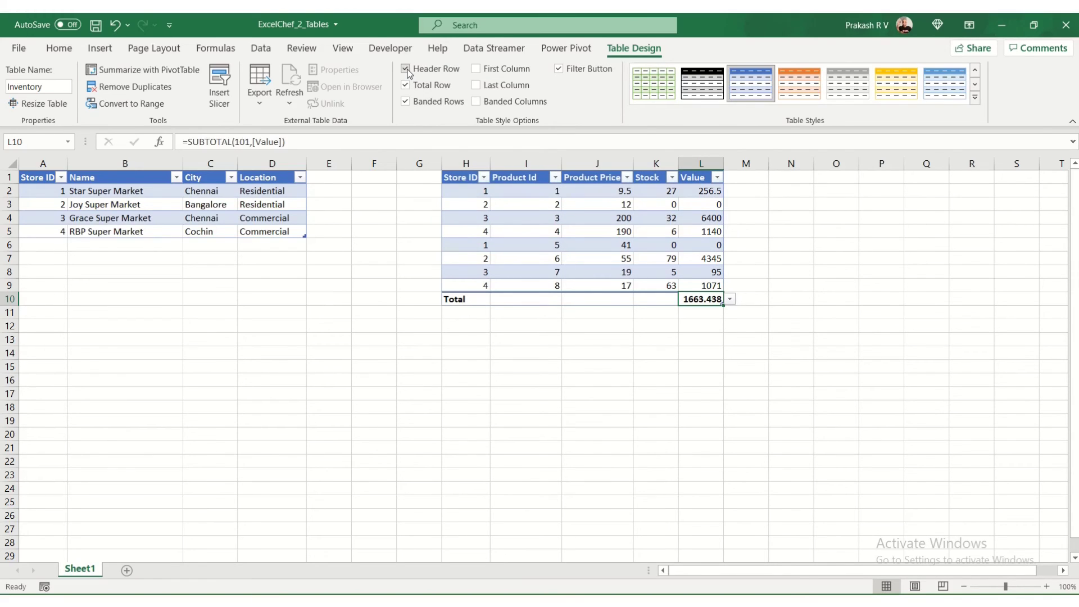
pyautogui.click(477, 70)
pyautogui.click(476, 69)
pyautogui.click(483, 107)
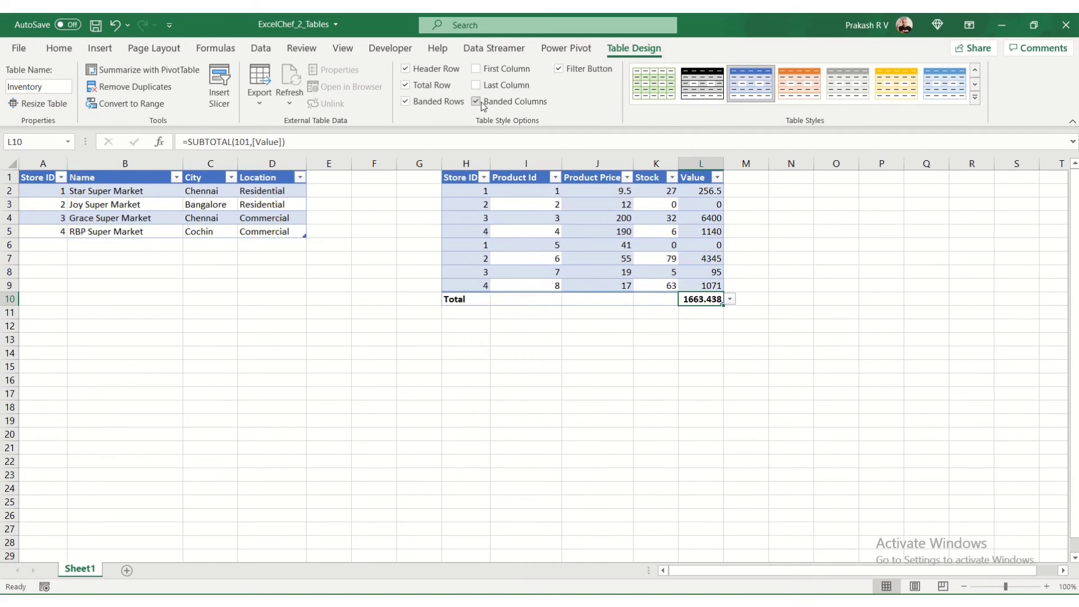
pyautogui.click(481, 103)
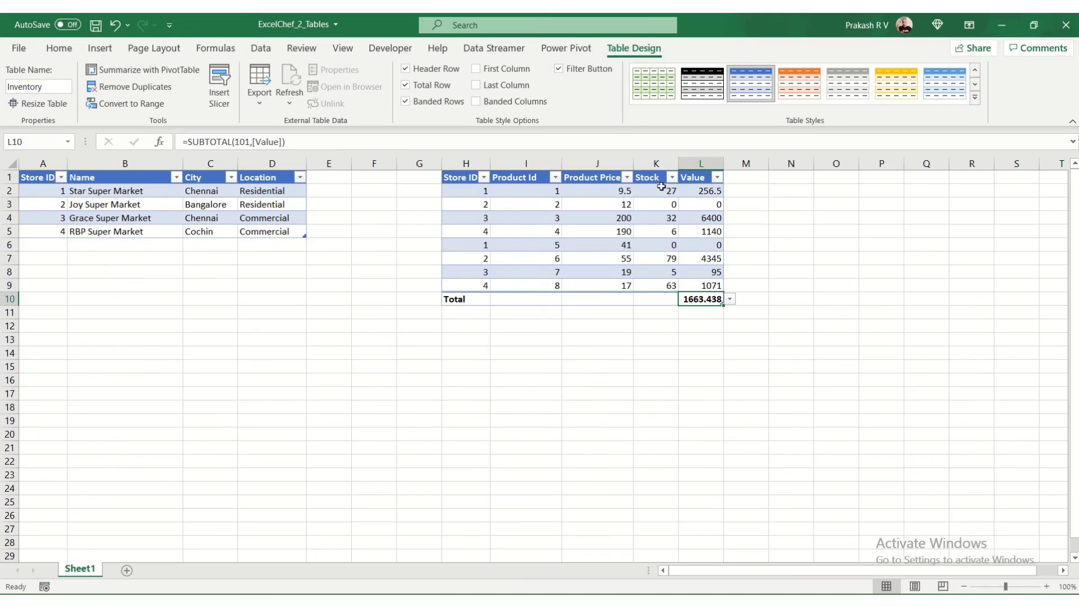
pyautogui.click(560, 68)
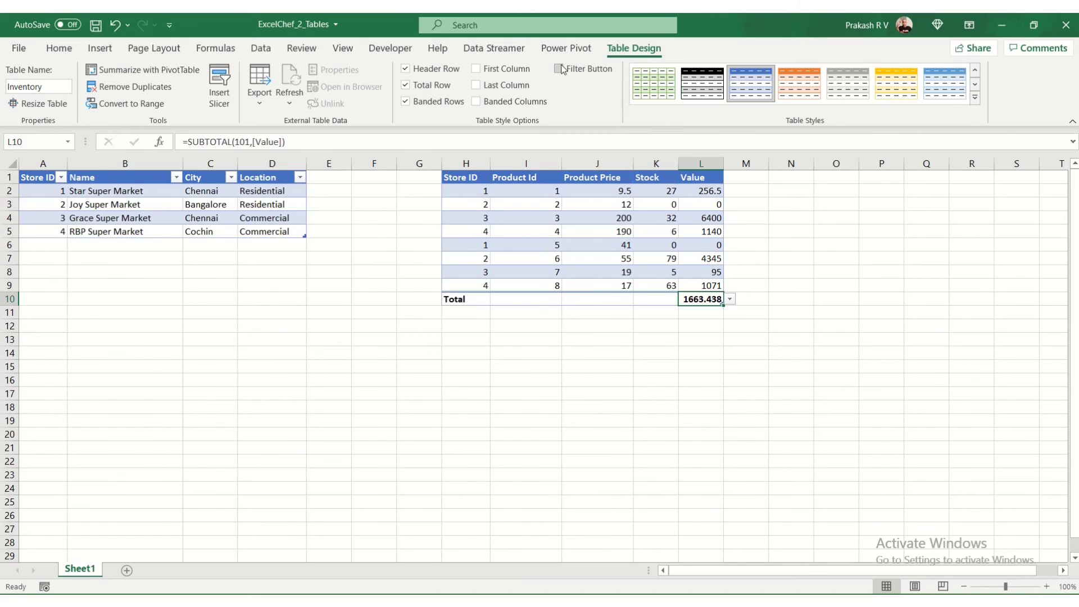
pyautogui.click(562, 68)
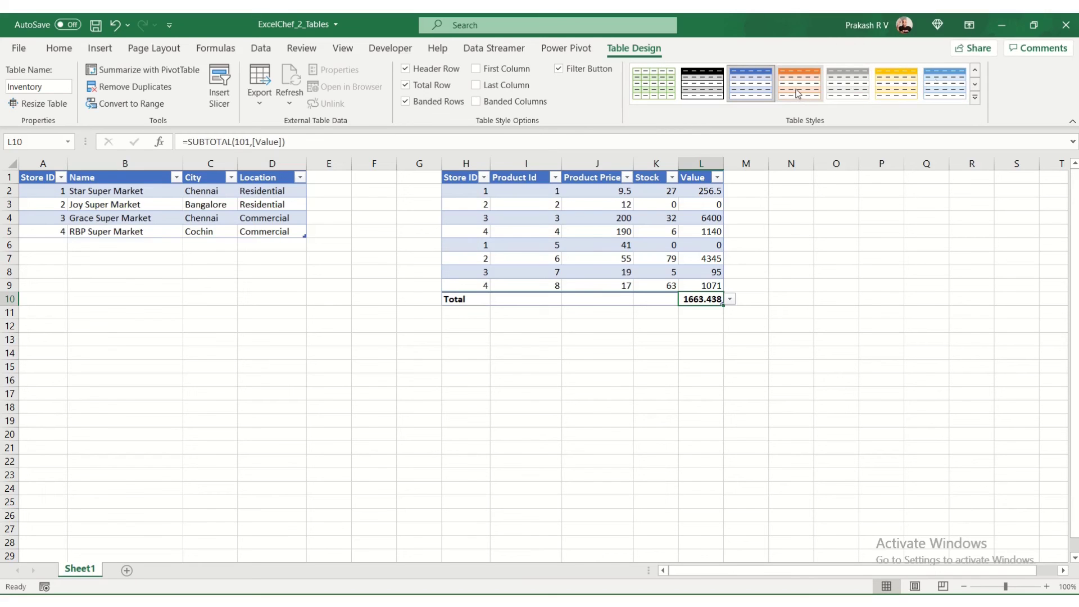
# Switch the Inventory table from the blue style to the gold-coloured table style
pyautogui.click(847, 83)
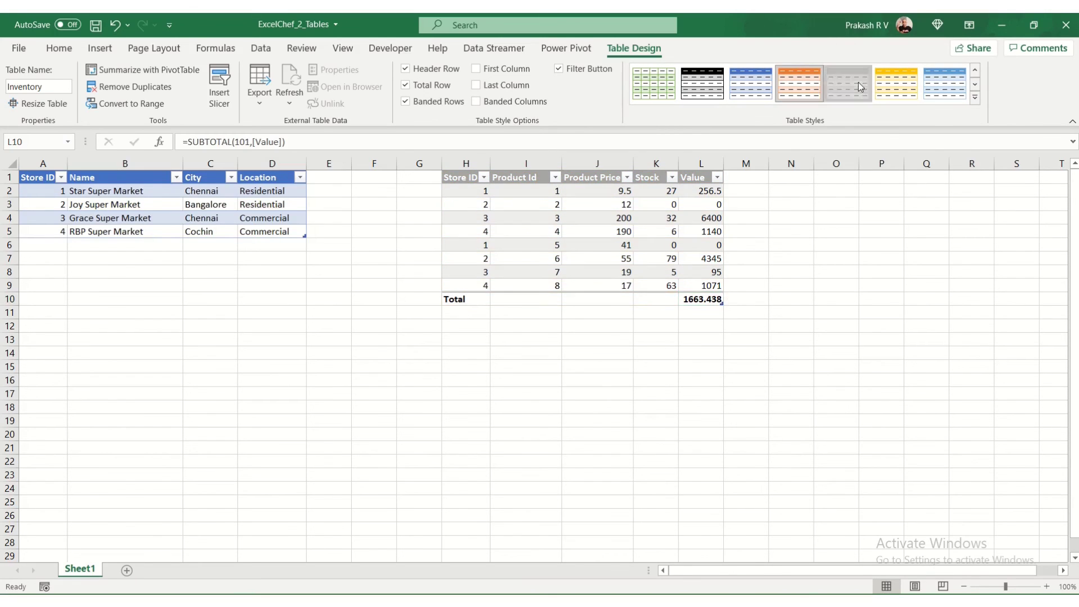
pyautogui.click(911, 86)
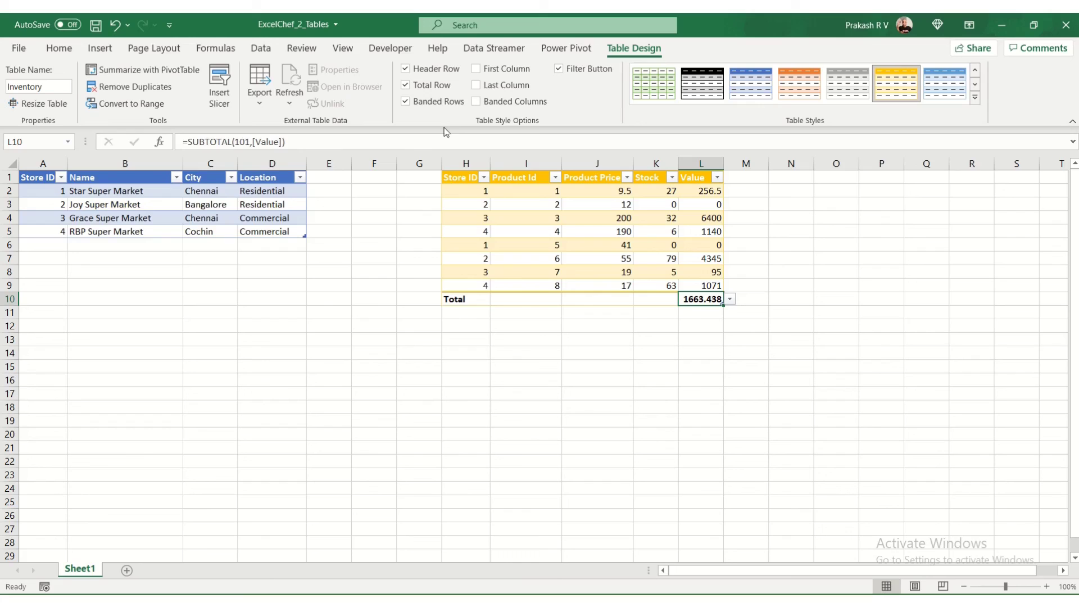